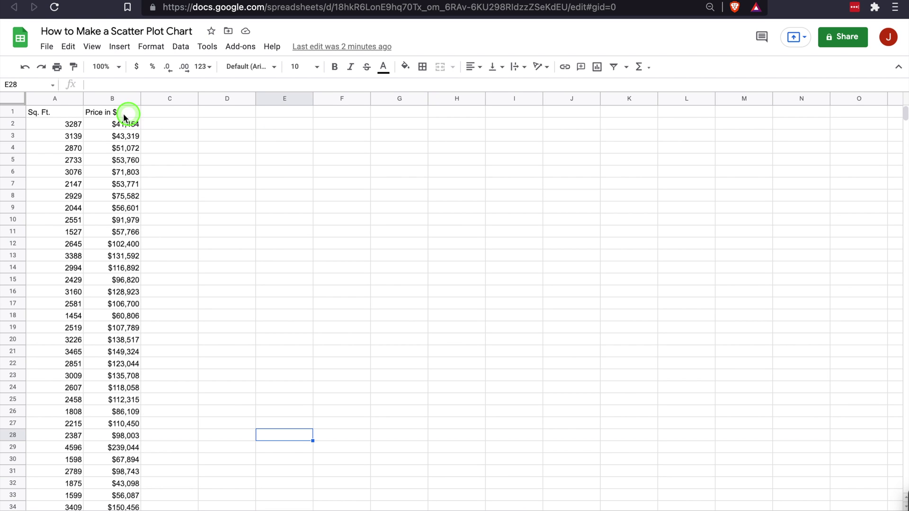
Select A1:B41, the Sq. Ft. and Price in $ columns, as the chart data
left_click(51, 114)
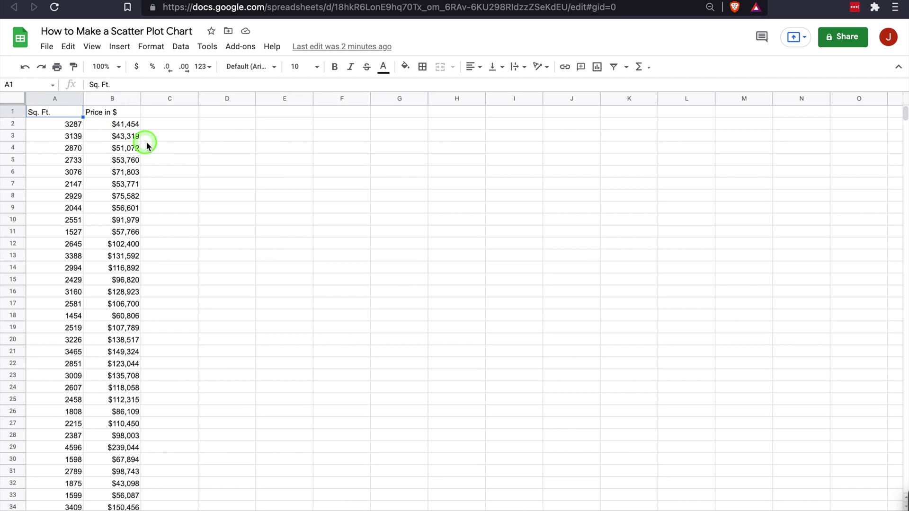
scroll(146, 141, "down", 7)
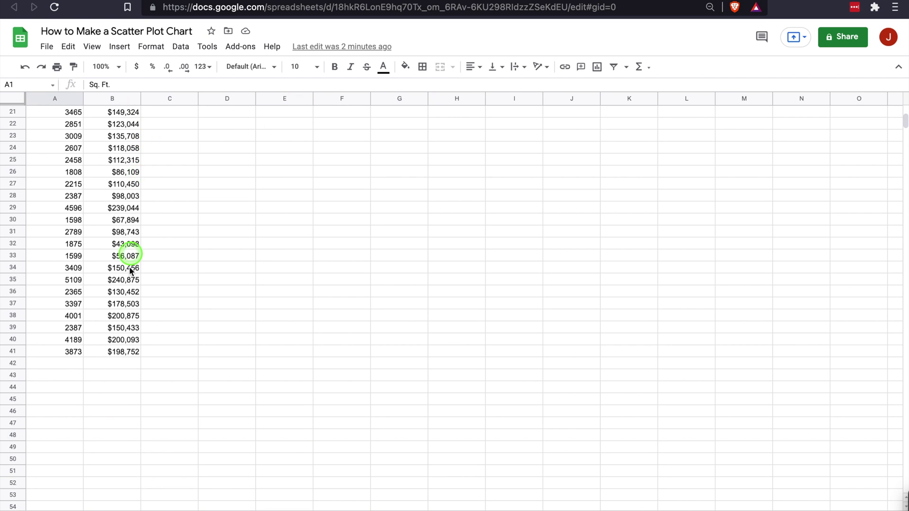
left_click(119, 354, "shift")
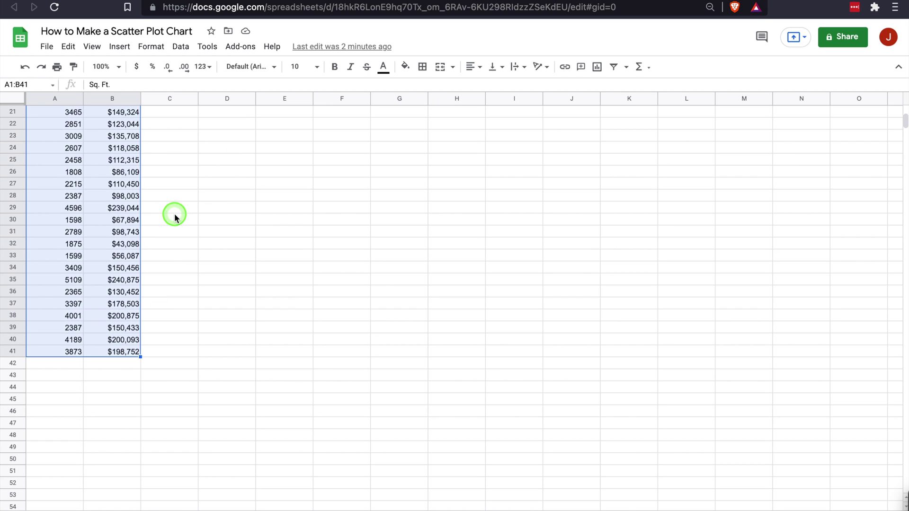
scroll(174, 214, "up", 7)
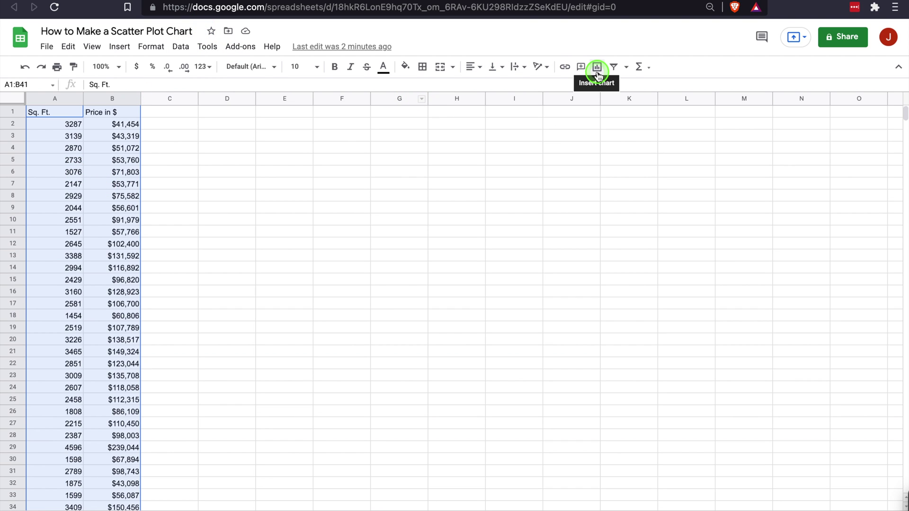
Insert a chart from A1:B41, giving the scatter chart 'Price in $ vs. Sq. Ft.'
left_click(119, 46)
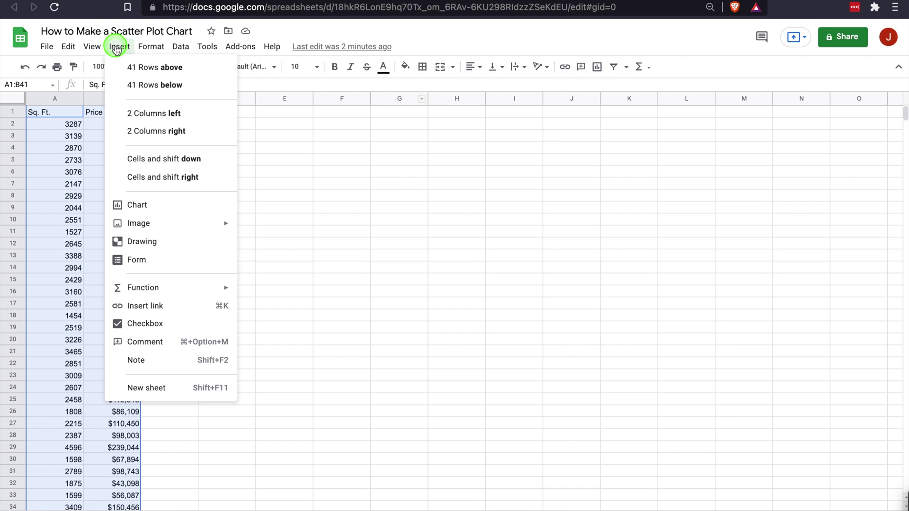
left_click(166, 213)
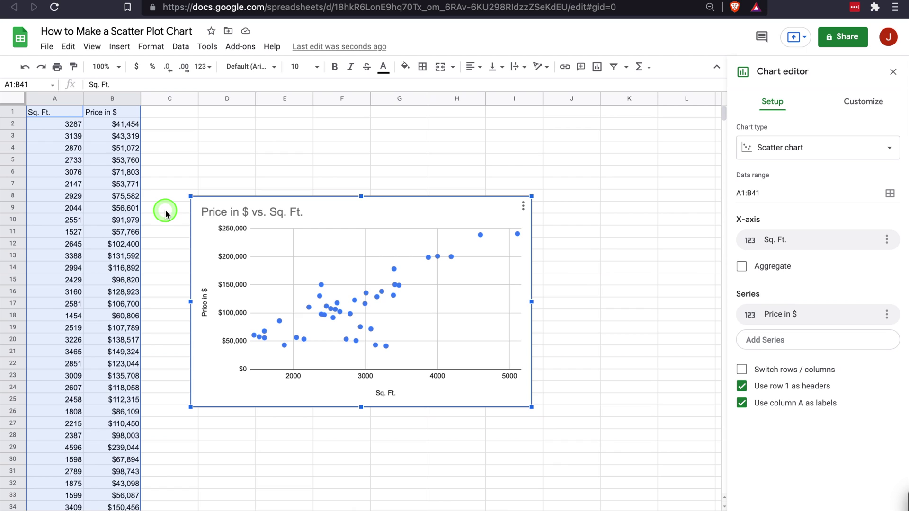
left_click(890, 152)
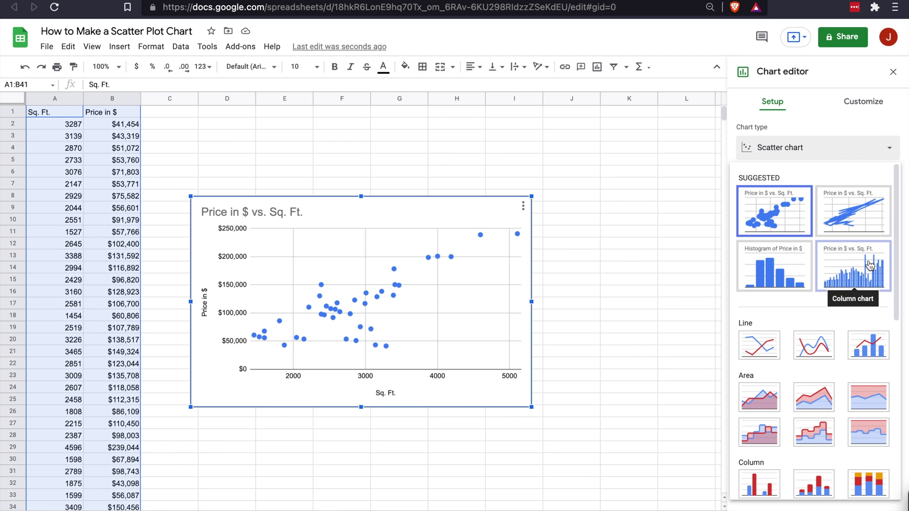
left_click(497, 253)
left_click(432, 210)
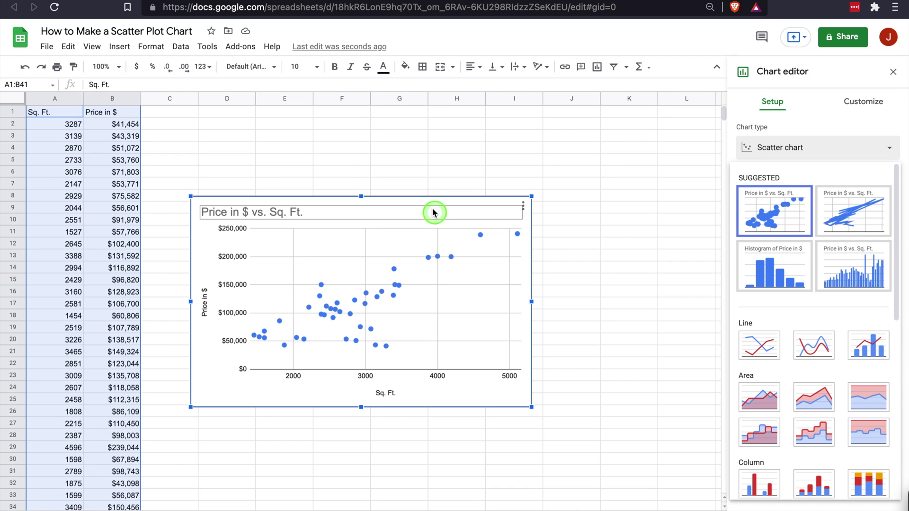
key("Escape")
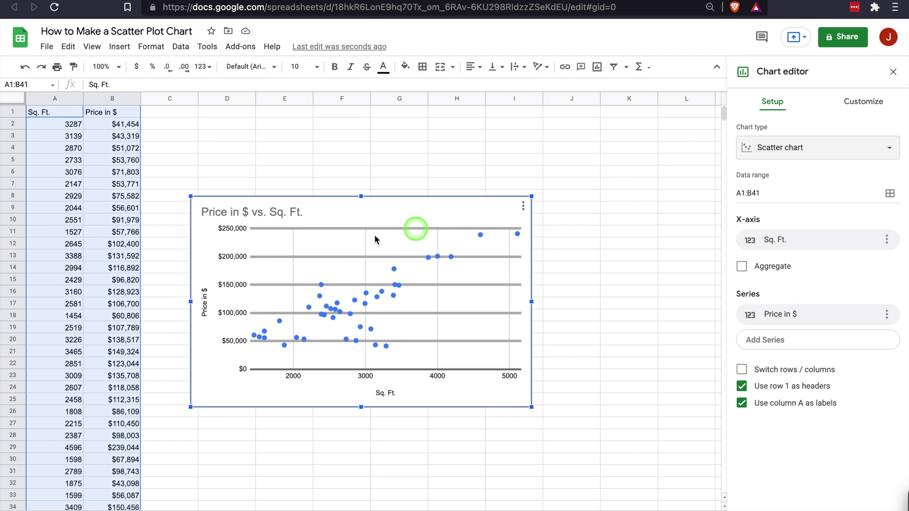
Turn on a linear trendline for the Price in $ series under Customize > Series
left_click(868, 101)
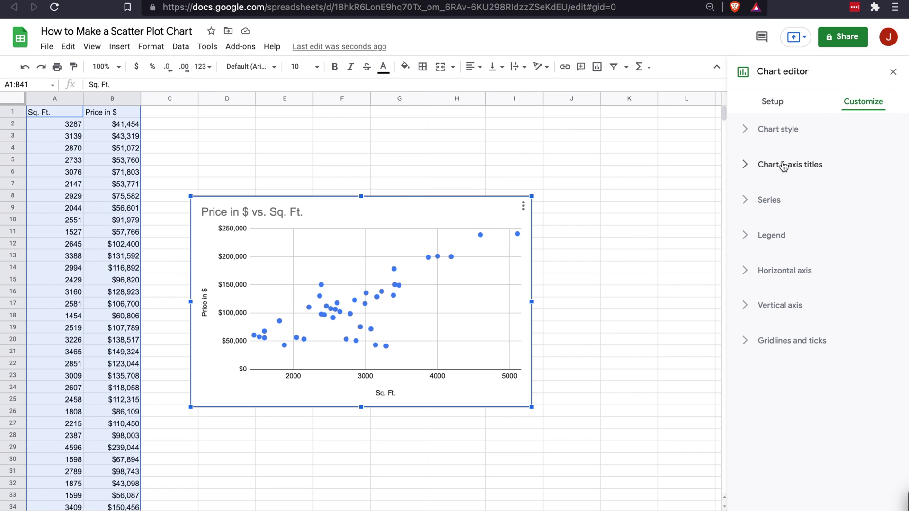
left_click(768, 202)
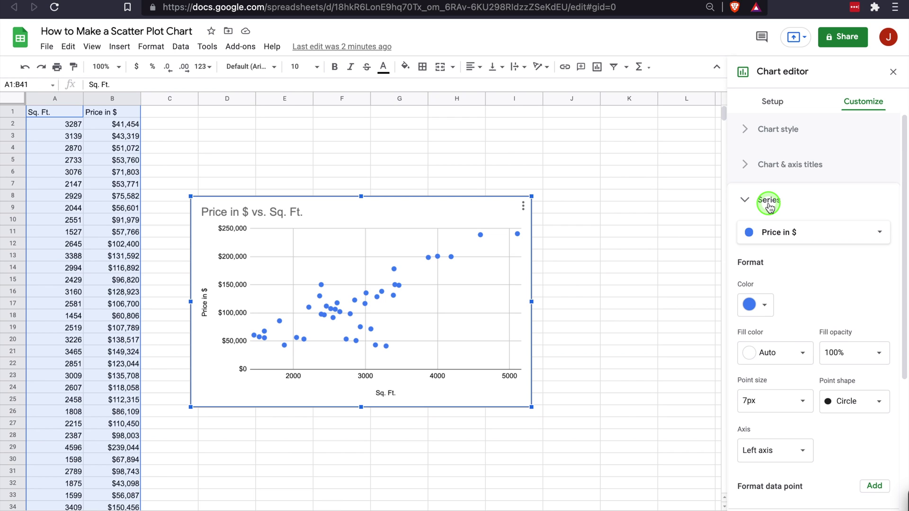
scroll(769, 204, "down", 2)
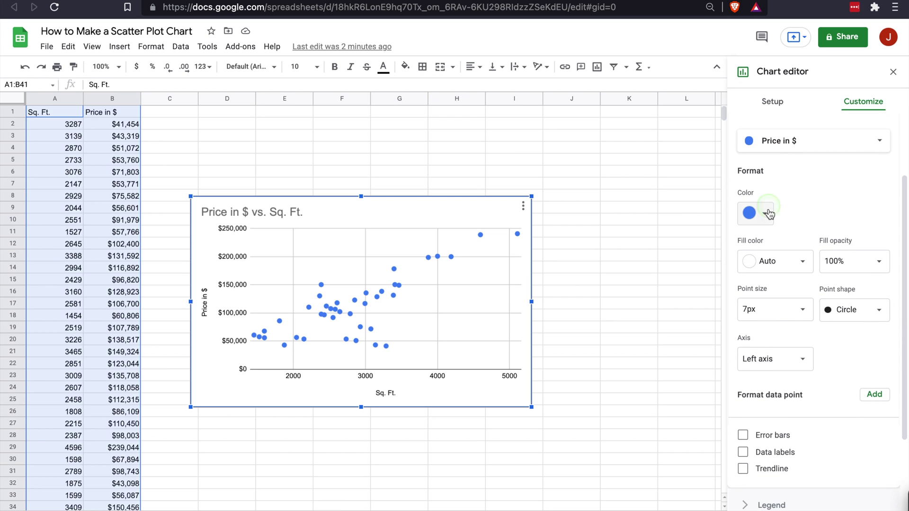
left_click(765, 470)
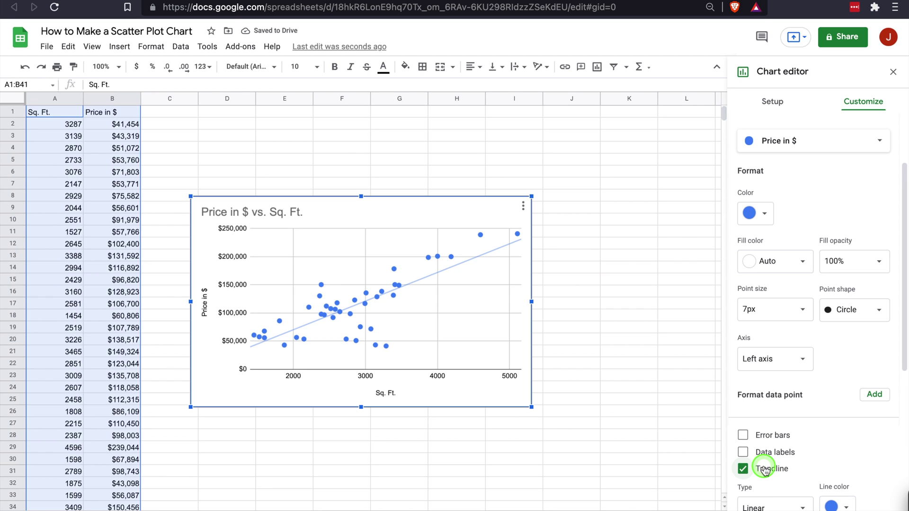
scroll(811, 469, "down", 1)
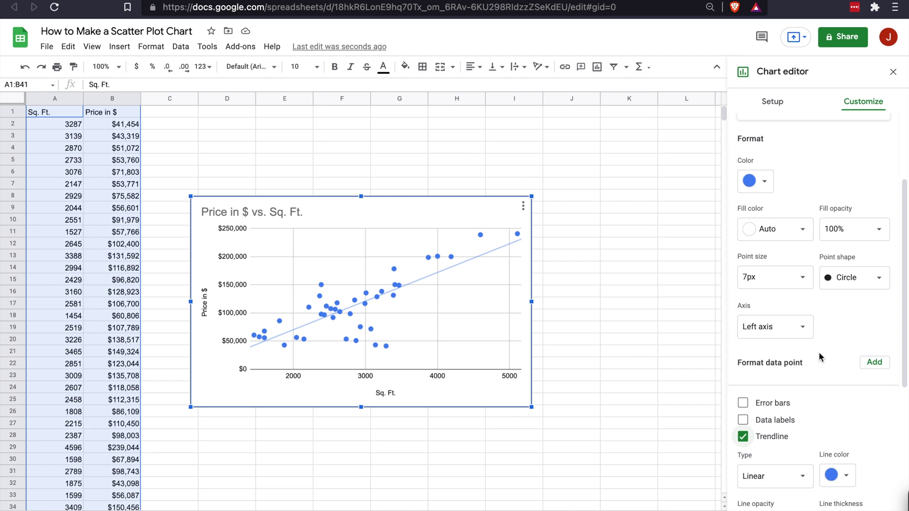
Add 10 percent error bars to the price points and select the Price in $ series
left_click(743, 403)
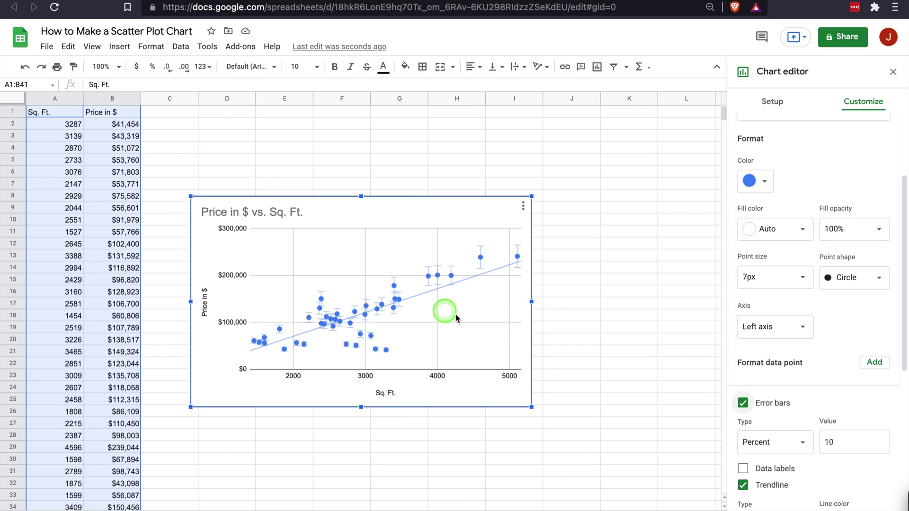
left_click(517, 257)
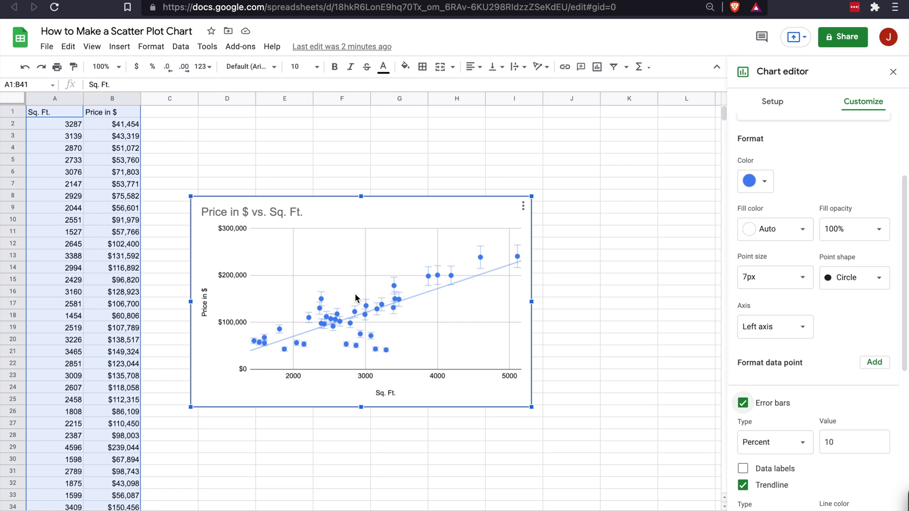
left_click(471, 251)
Change the chart type to a column chart
left_click(639, 198)
left_click(779, 106)
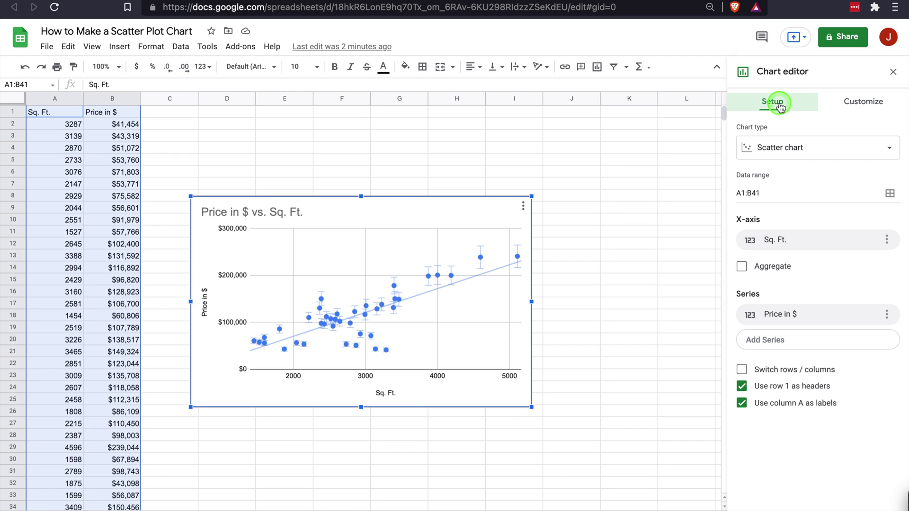
left_click(865, 148)
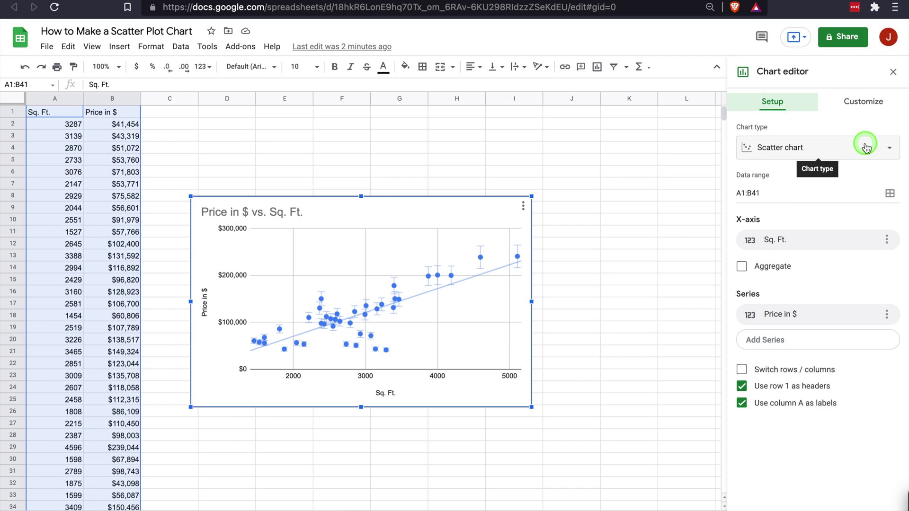
left_click(841, 274)
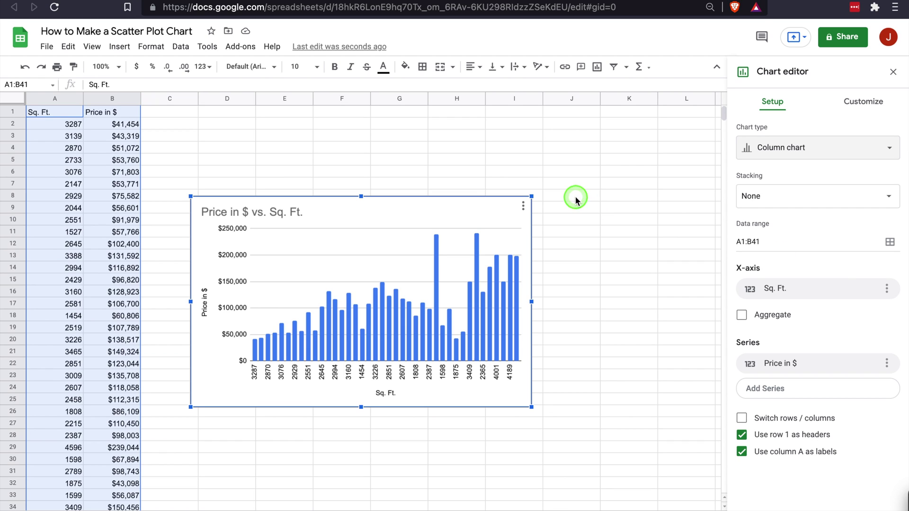
Try smooth line and line charts, then switch back to a scatter chart
left_click(859, 148)
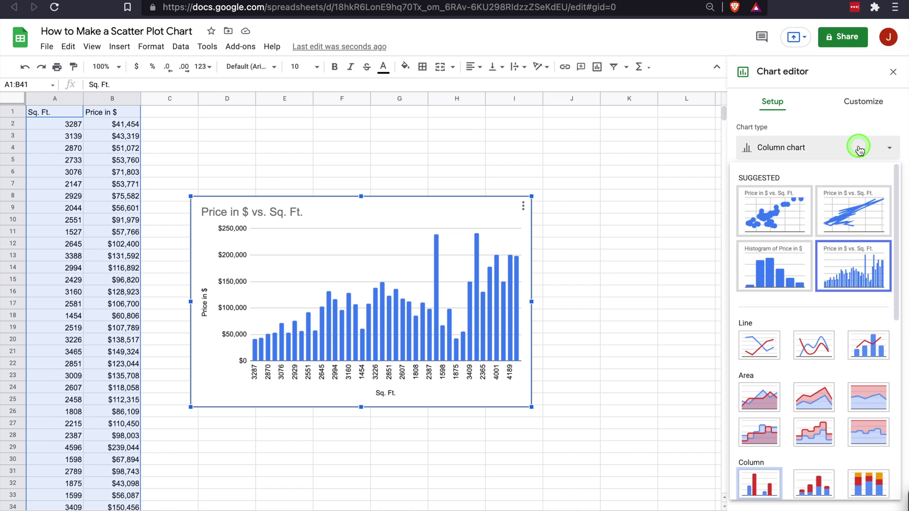
left_click(805, 345)
left_click(776, 162)
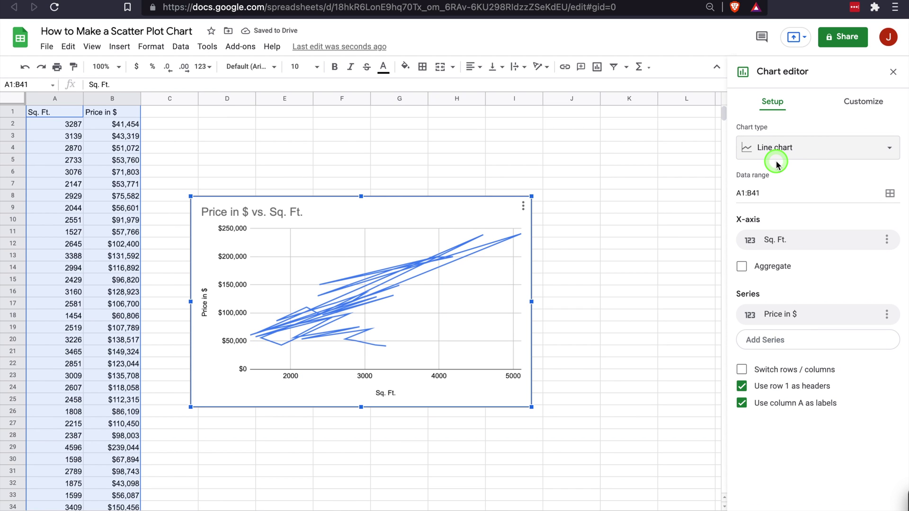
left_click(795, 147)
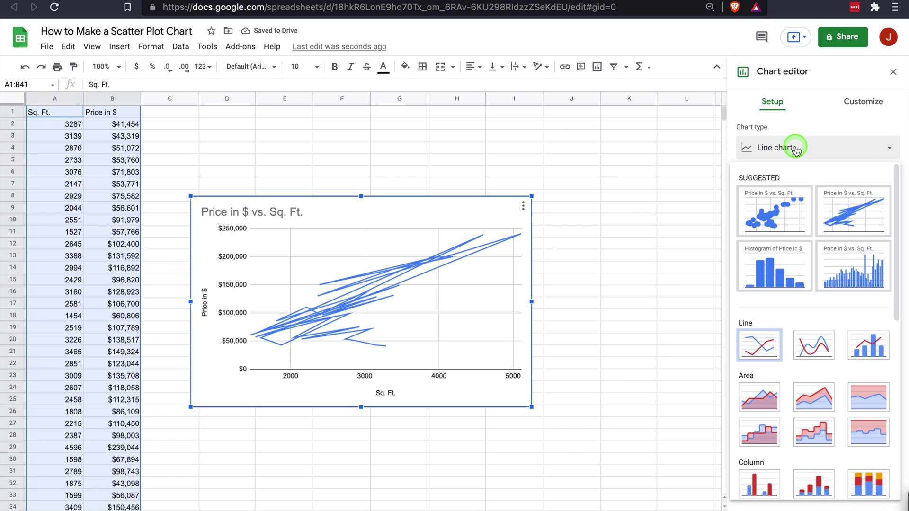
left_click(788, 216)
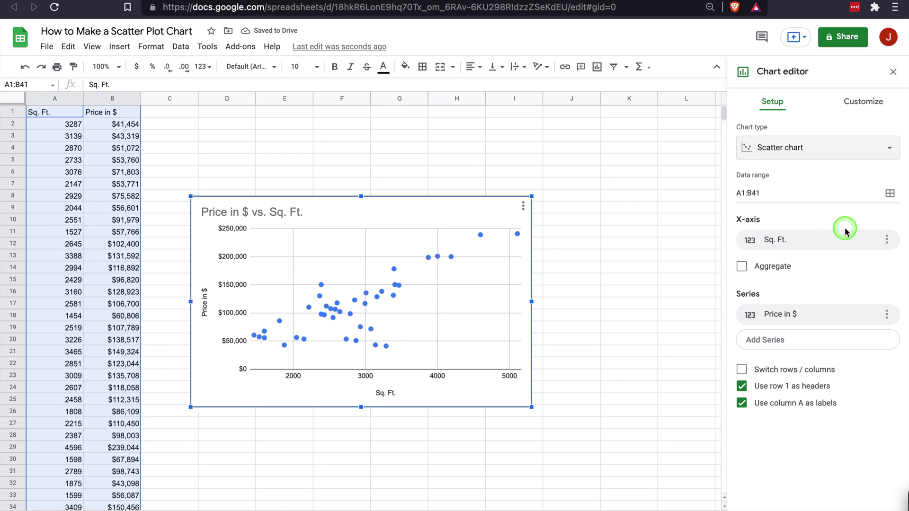
Re-enable the trendline and 10 percent error bars on the Price in $ series
left_click(846, 103)
scroll(806, 292, "down", 5)
left_click(753, 354)
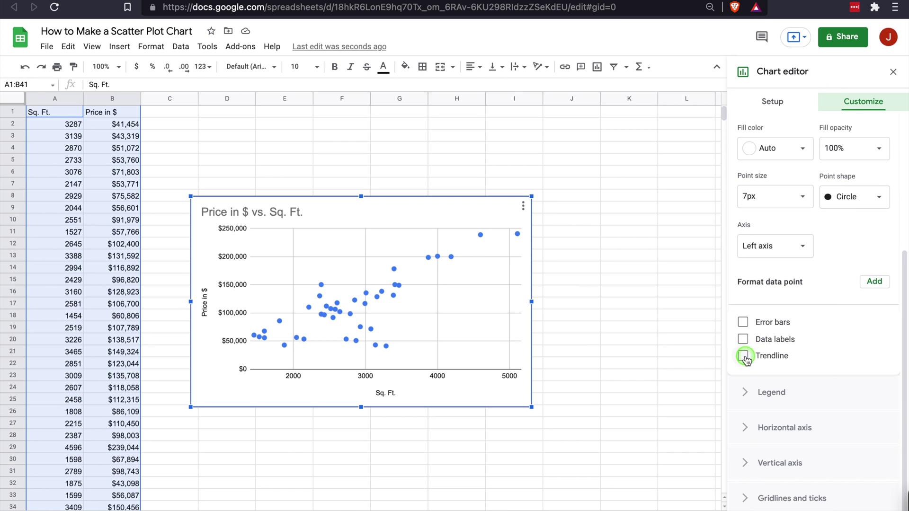
left_click(743, 323)
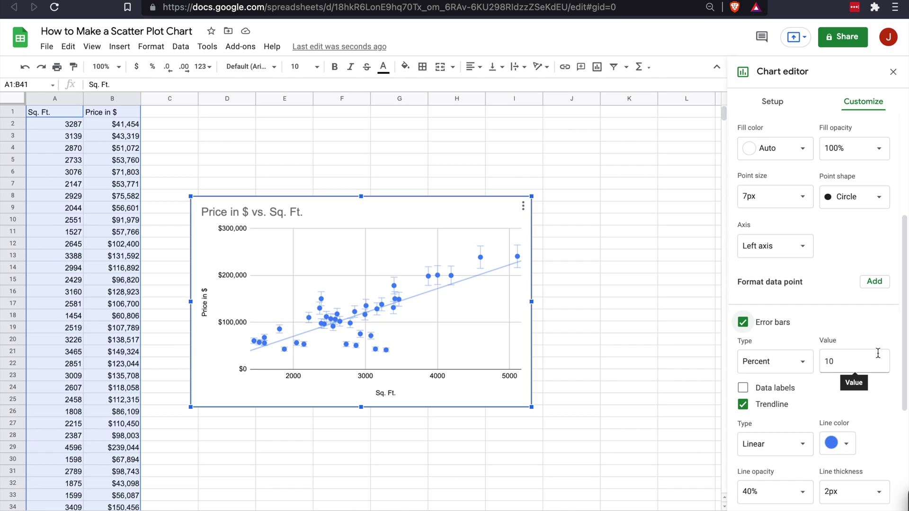
left_click(877, 353)
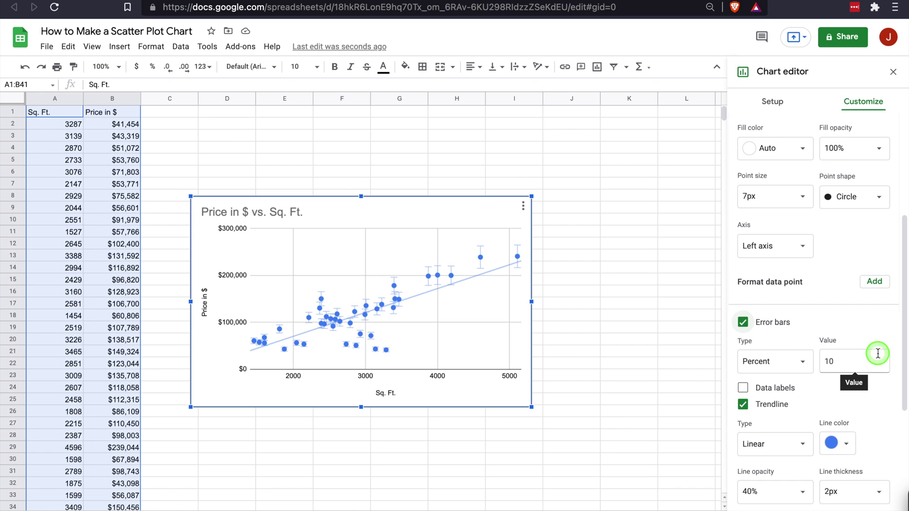